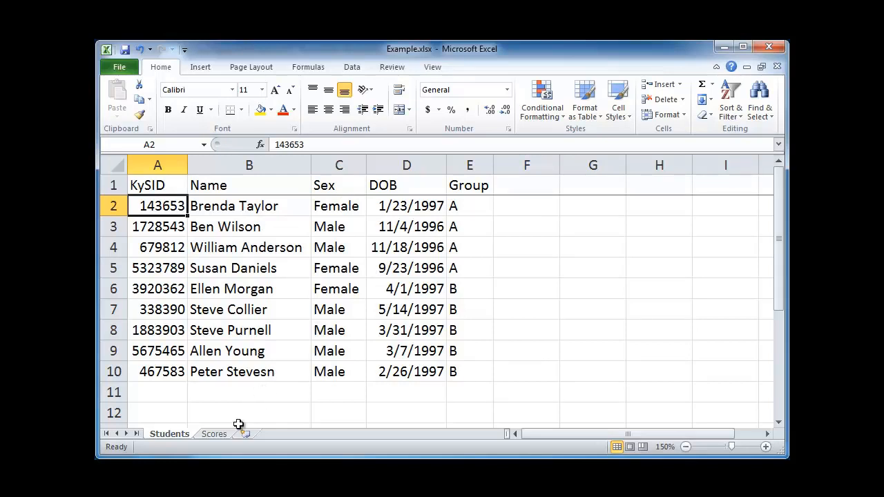
Step: Compare the KySID values in the Students sheet with those in the Scores sheet
click(216, 435)
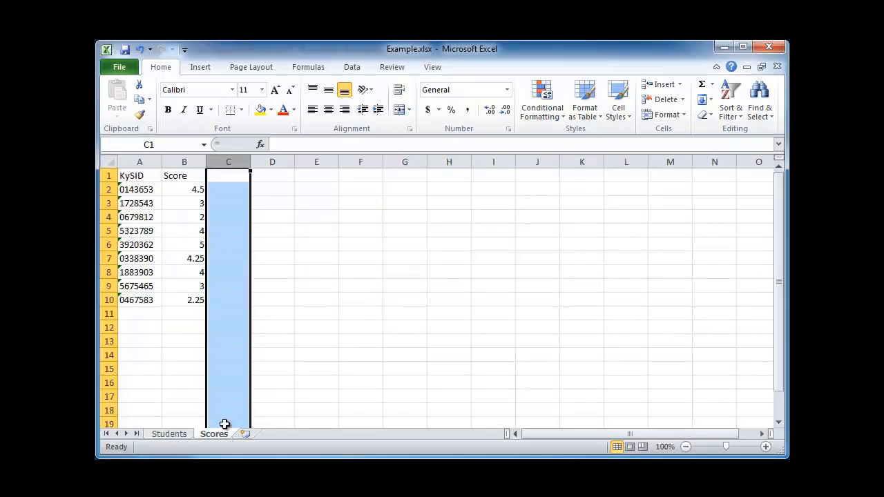
click(142, 190)
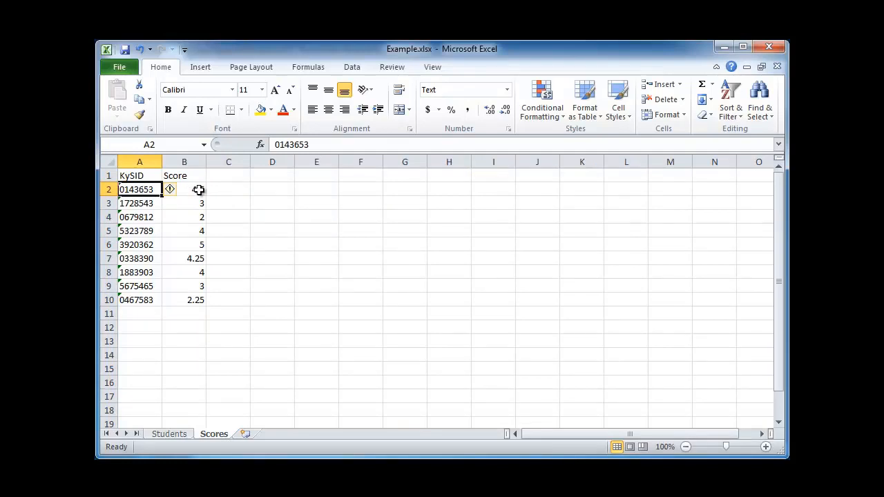
click(180, 435)
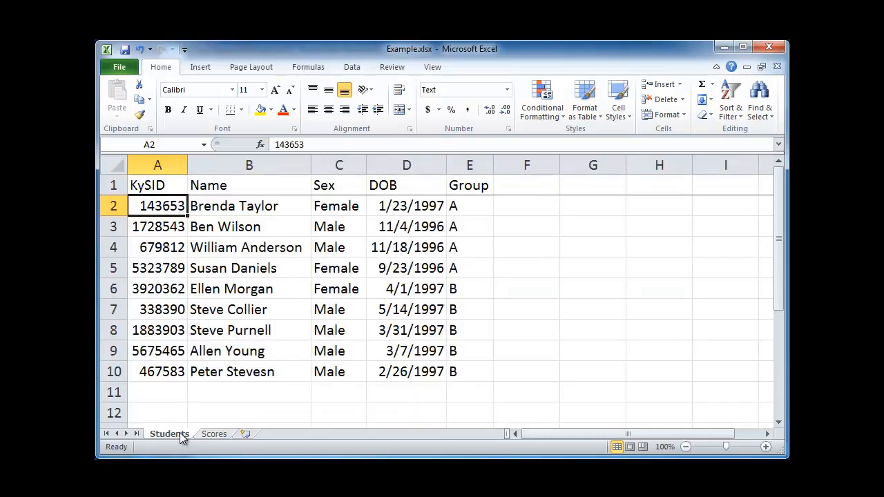
click(215, 434)
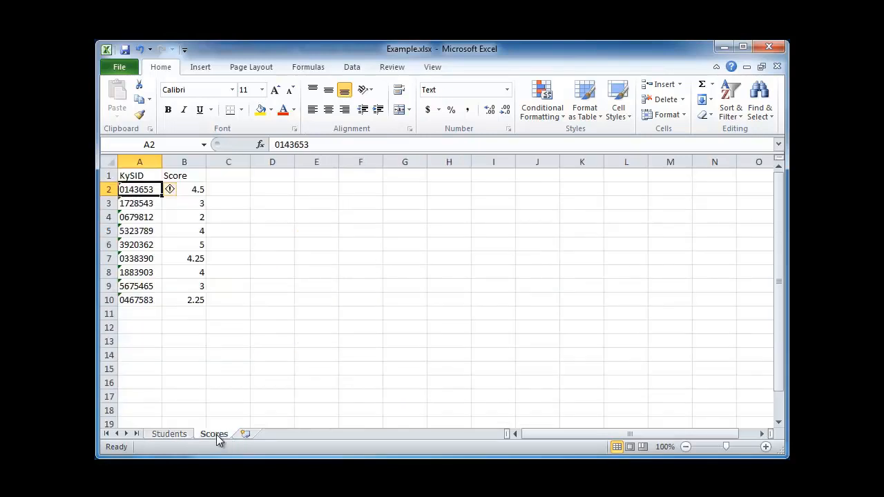
click(181, 433)
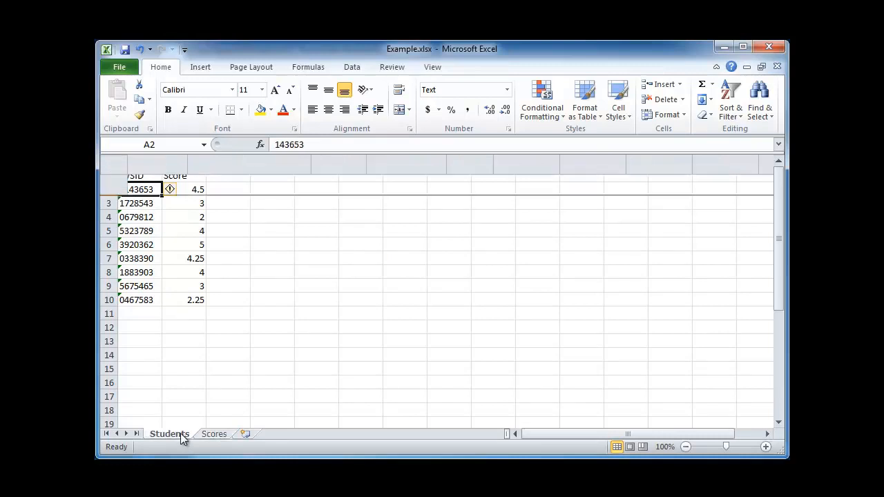
click(542, 208)
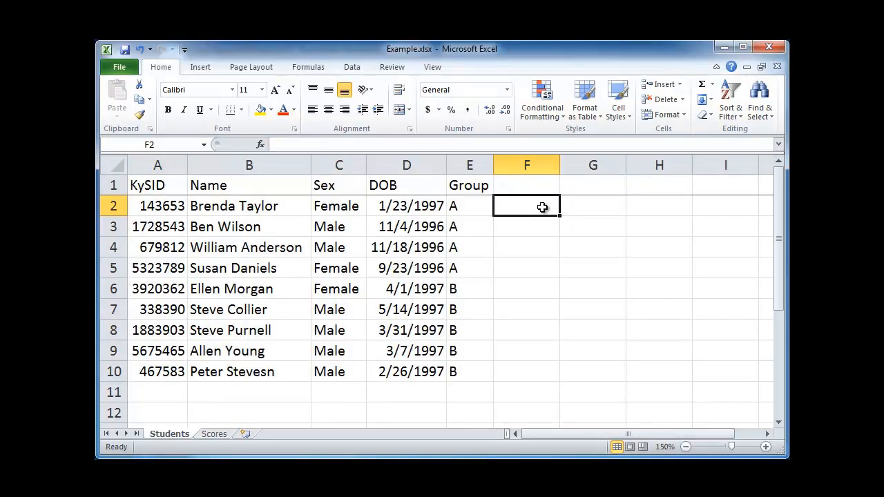
click(173, 206)
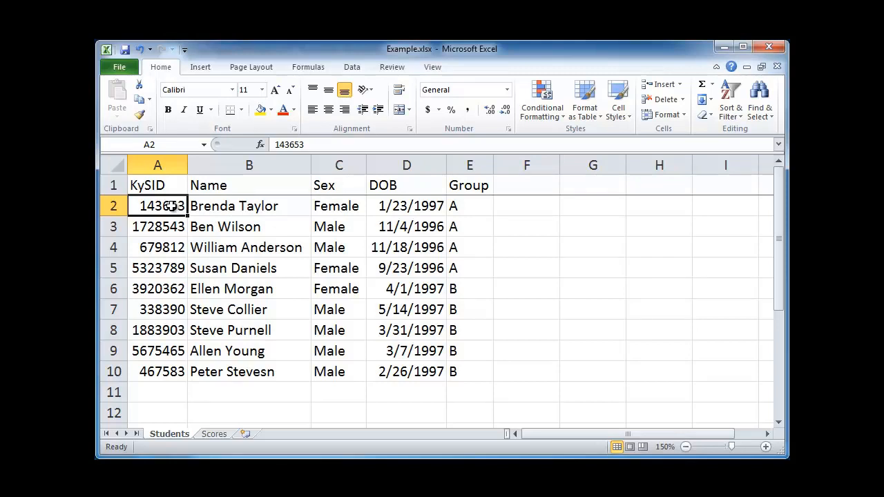
click(226, 434)
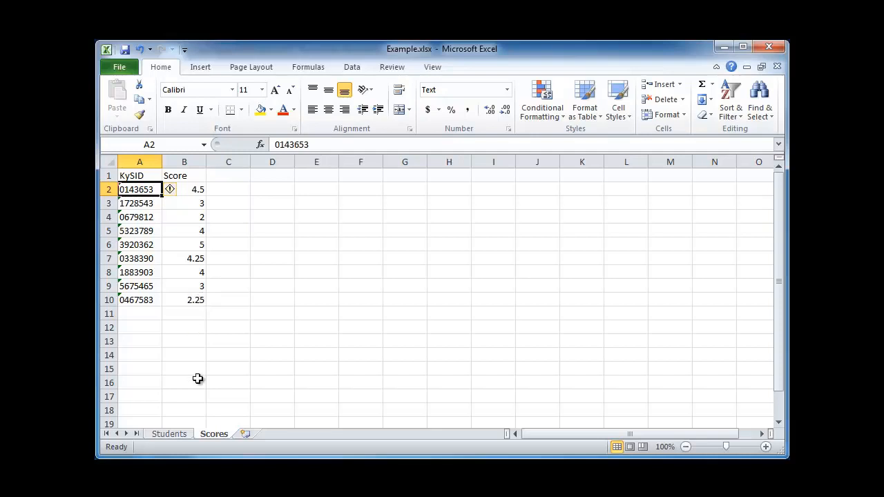
Step: Add the header Score in cell F1 of the Students sheet
key(alt+Tab)
key(alt+Tab)
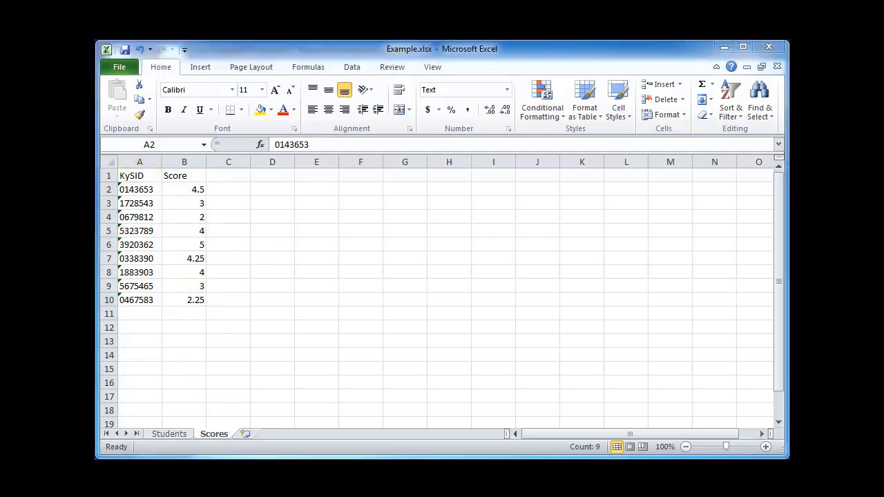
click(173, 434)
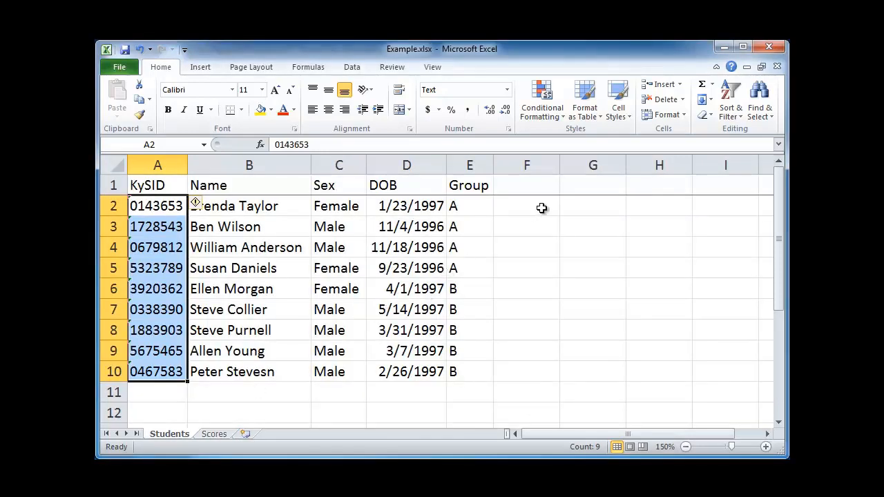
click(542, 208)
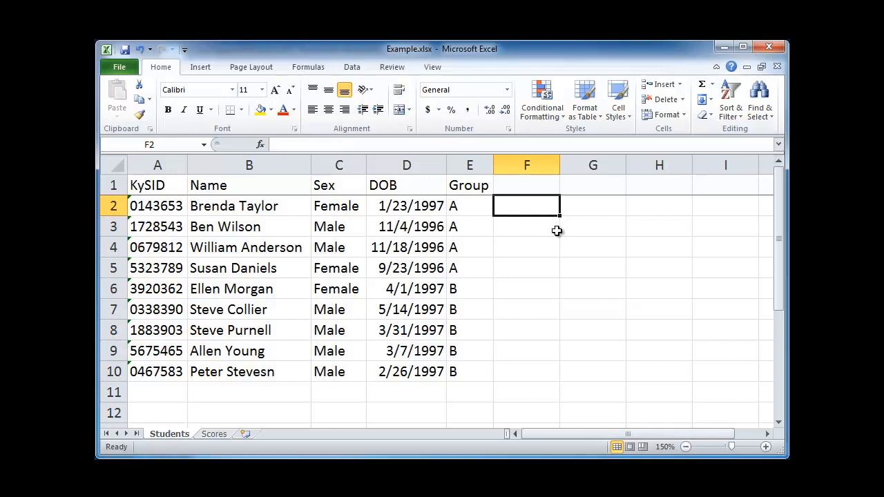
click(531, 191)
text(Score)
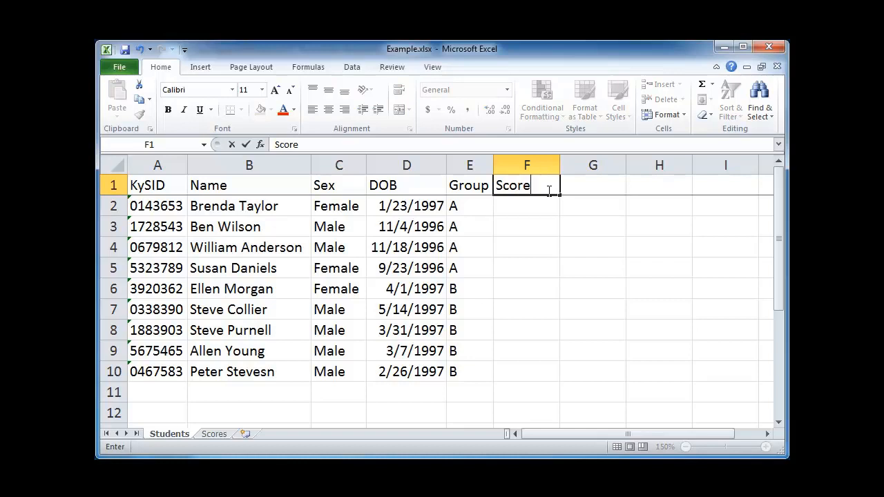
key(Return)
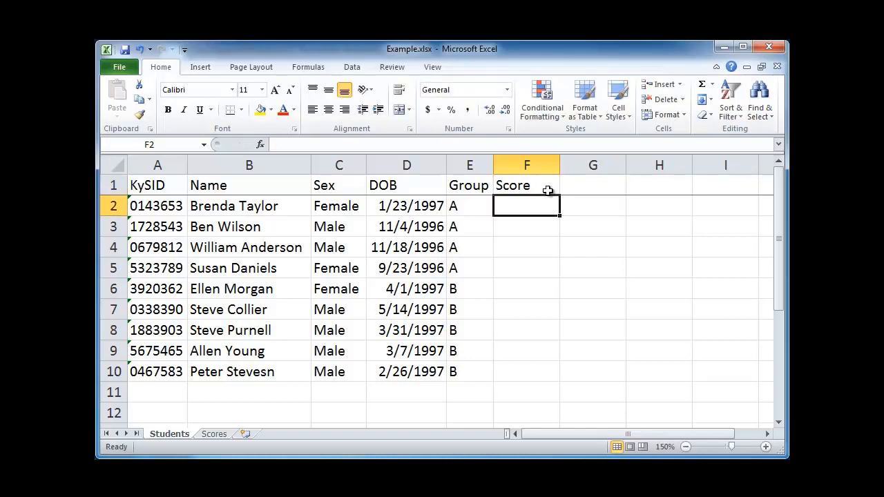
Step: Start a VLOOKUP formula in F2 using the student's KySID in A2 as the lookup value
text(=v)
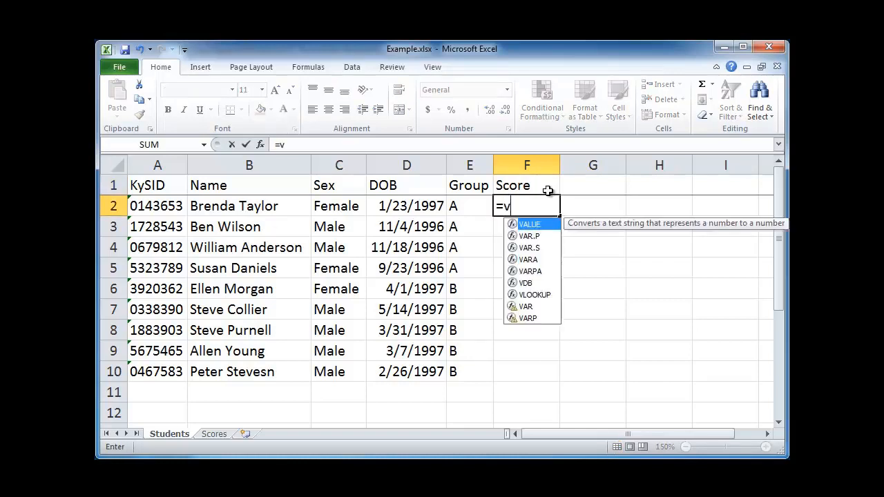
text(lookup()
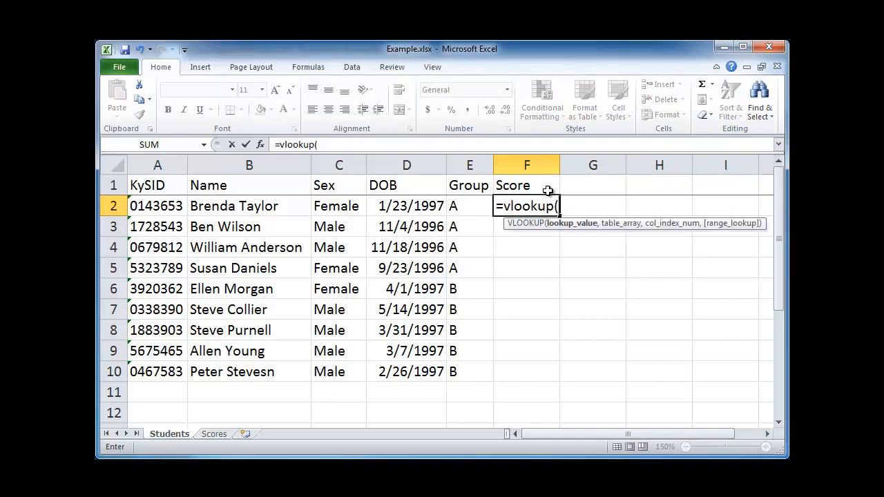
key(Left)
key(Left)
key(Left)
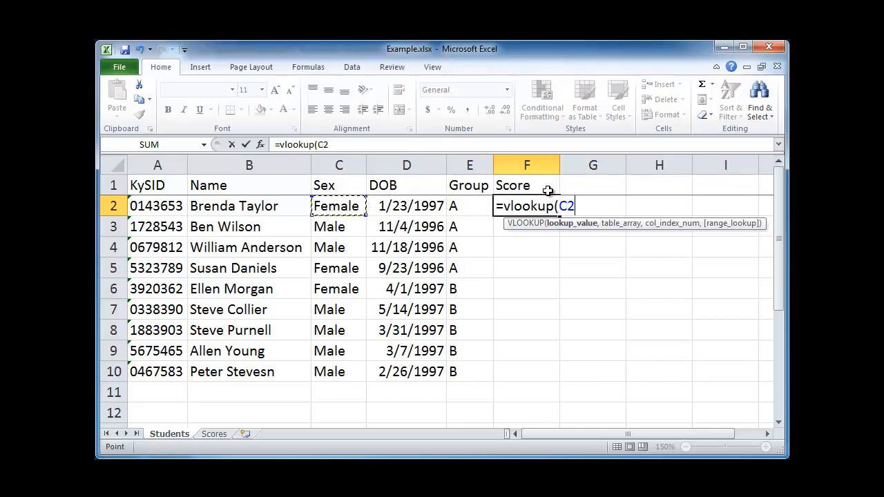
key(Left)
key(Left)
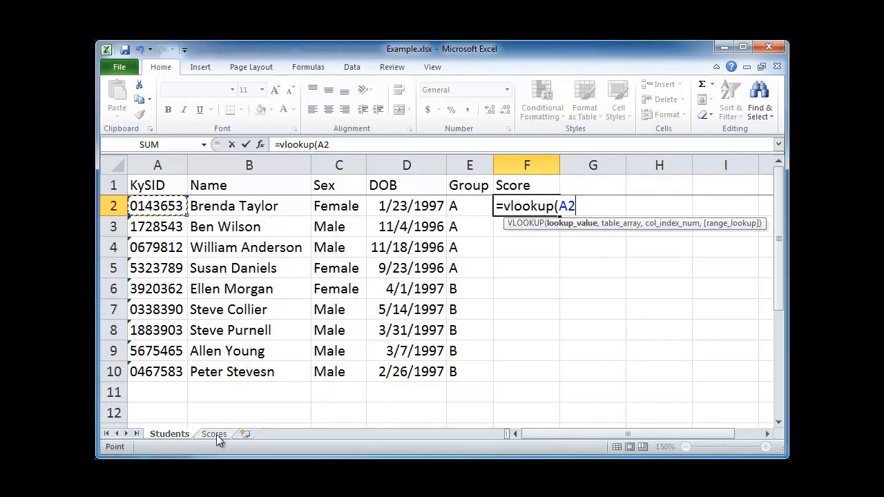
Step: Set the lookup table array to A2:B10 on the Scores sheet
text(,)
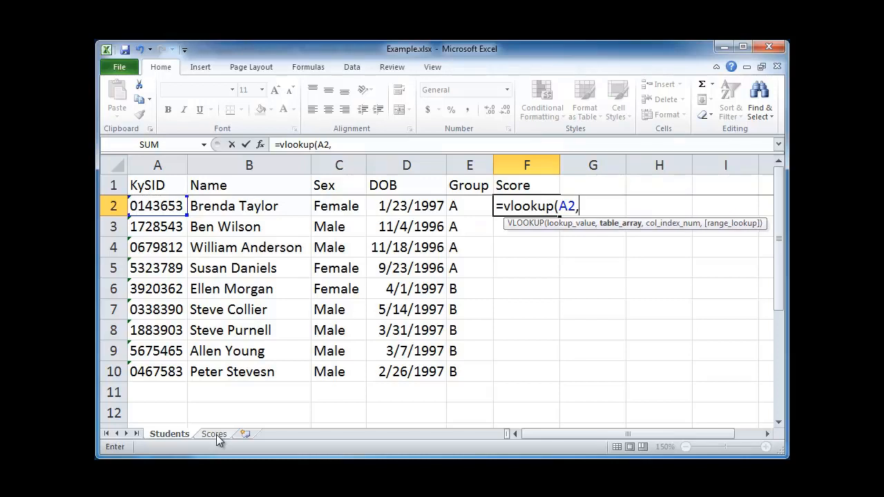
click(224, 434)
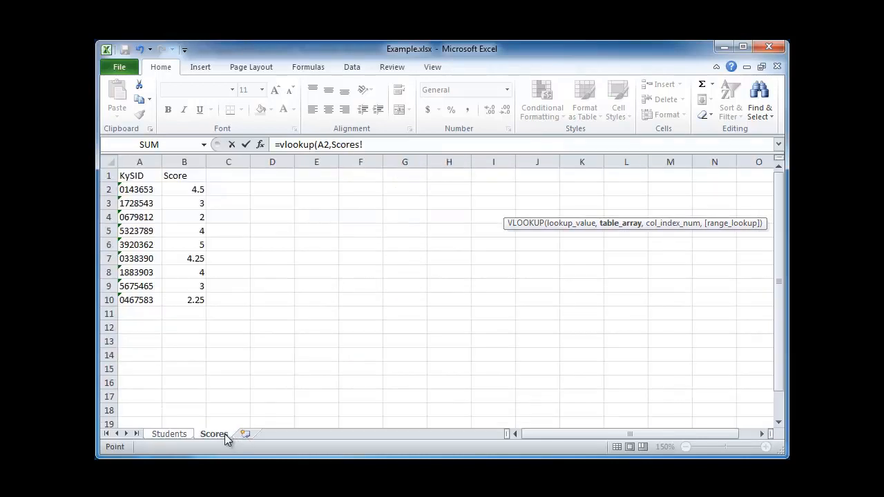
drag(138, 188, 194, 297)
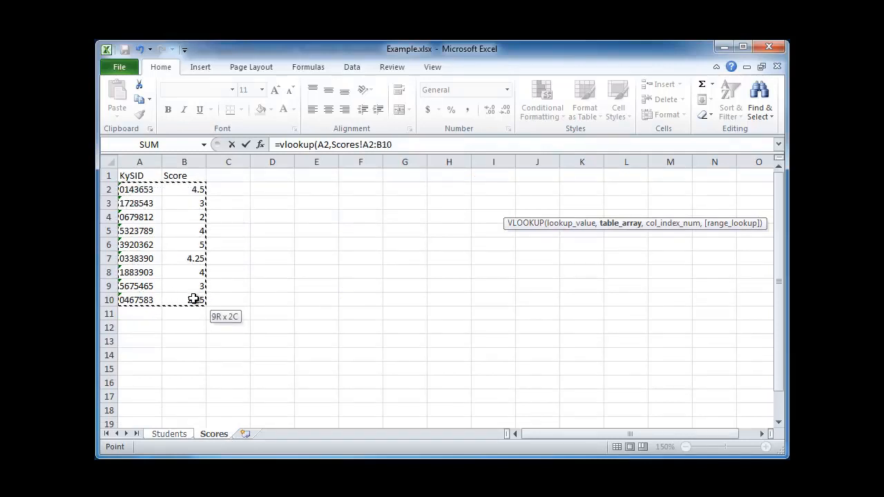
drag(194, 299, 194, 299)
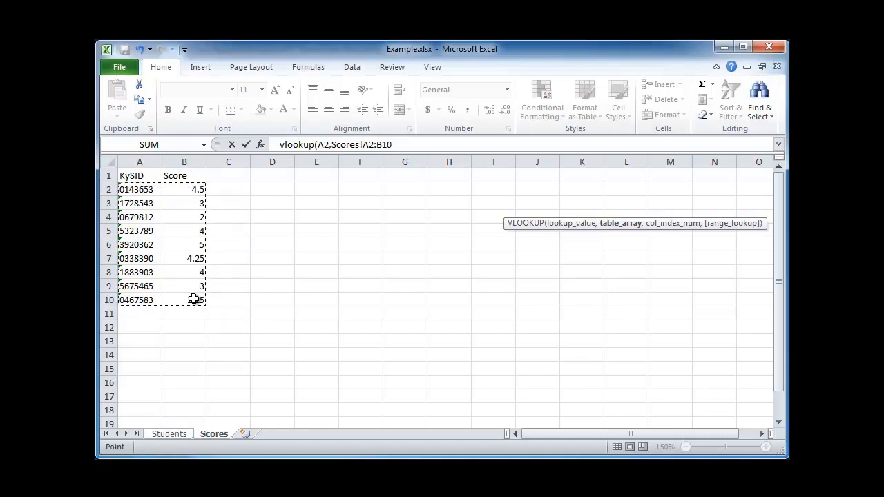
text(,)
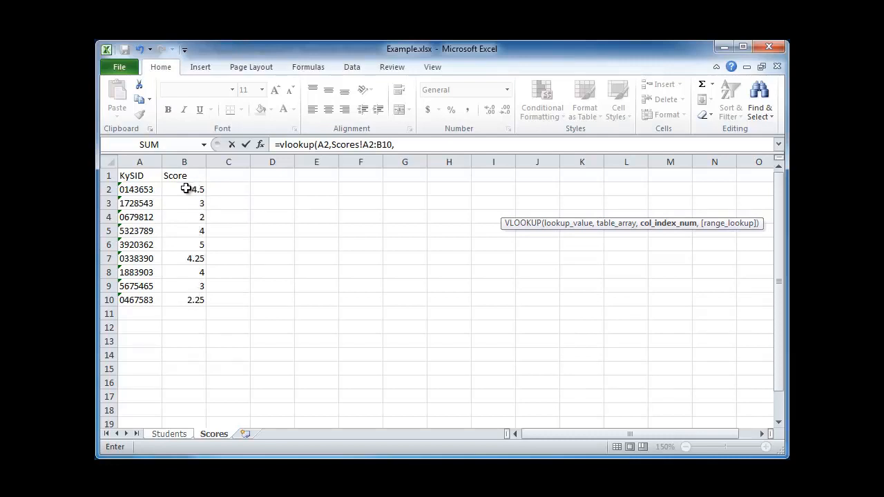
Step: Set the column index of the VLOOKUP to 2
click(181, 435)
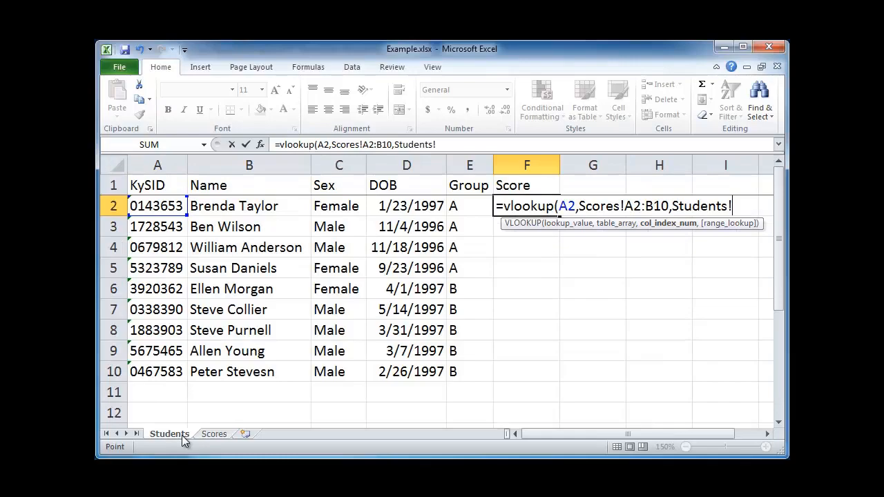
click(207, 433)
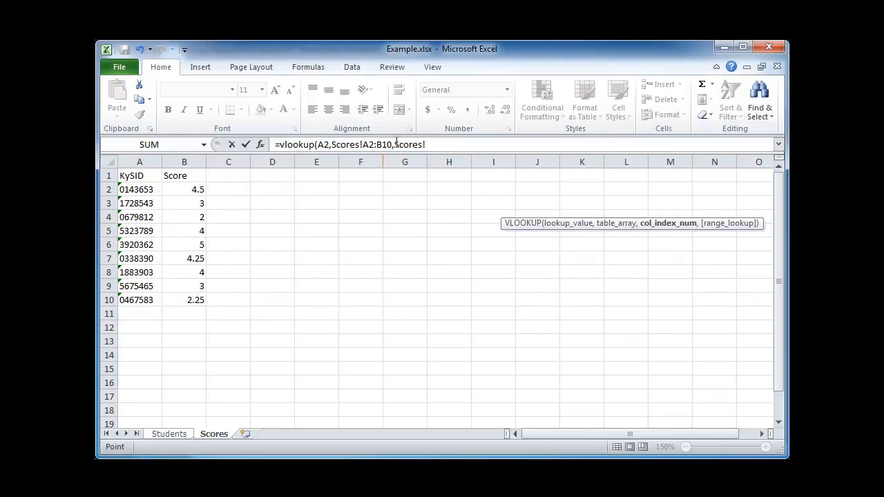
double_click(433, 144)
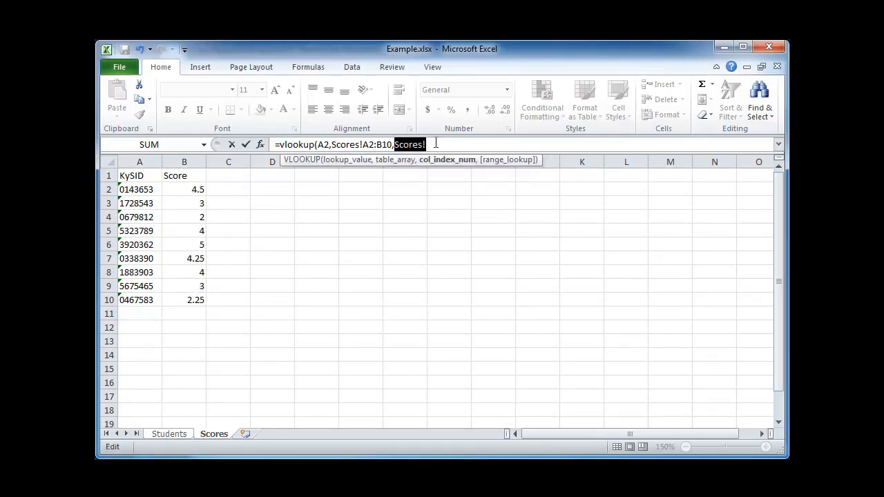
text(2,)
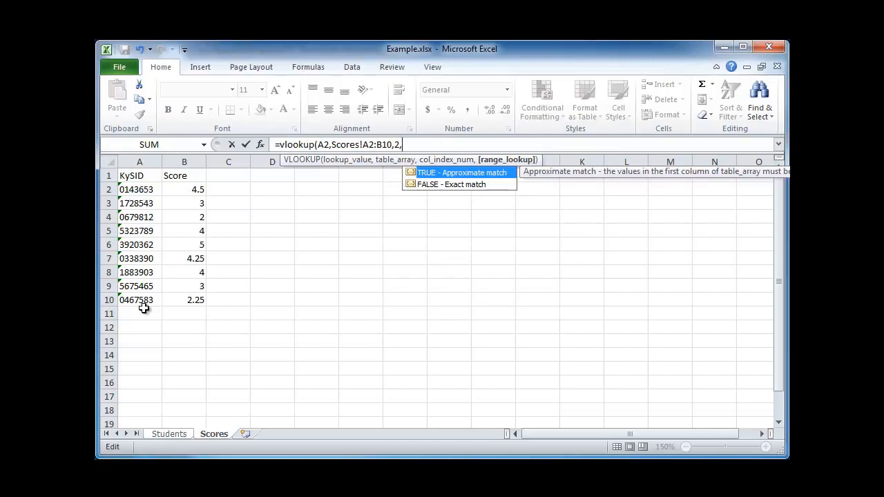
Step: Set the range lookup to 0 for an exact match and close the parenthesis
click(493, 186)
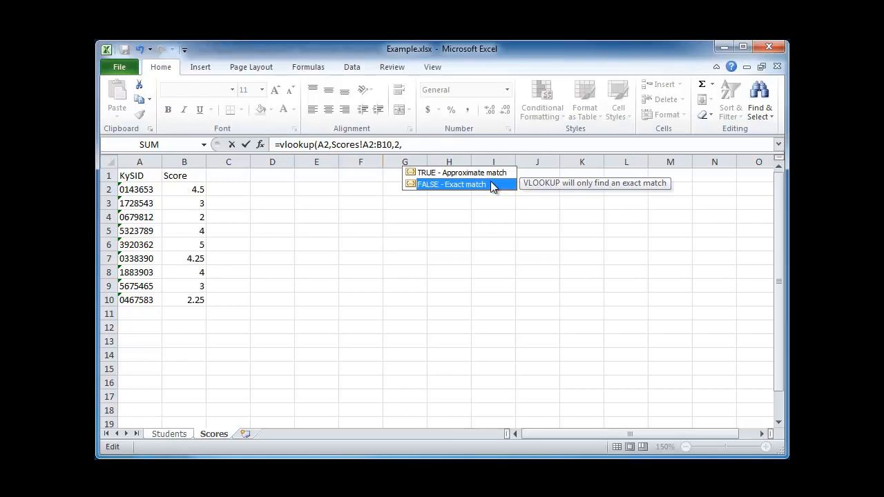
text(0)
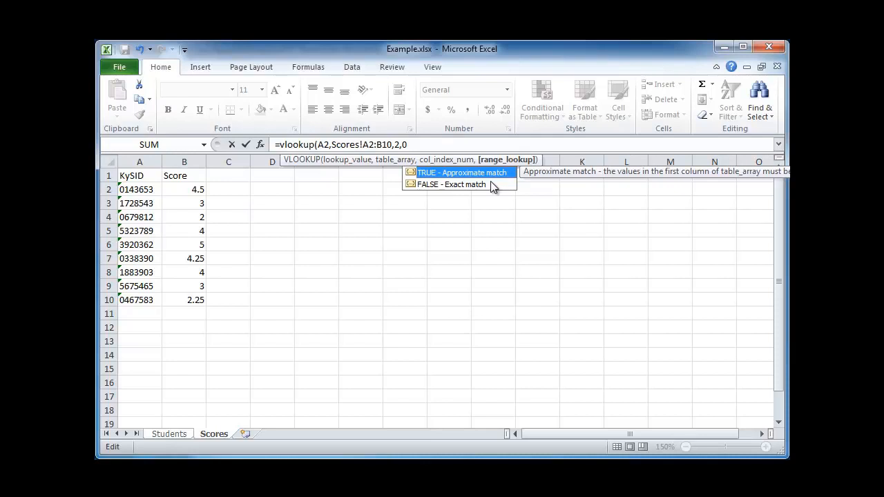
text())
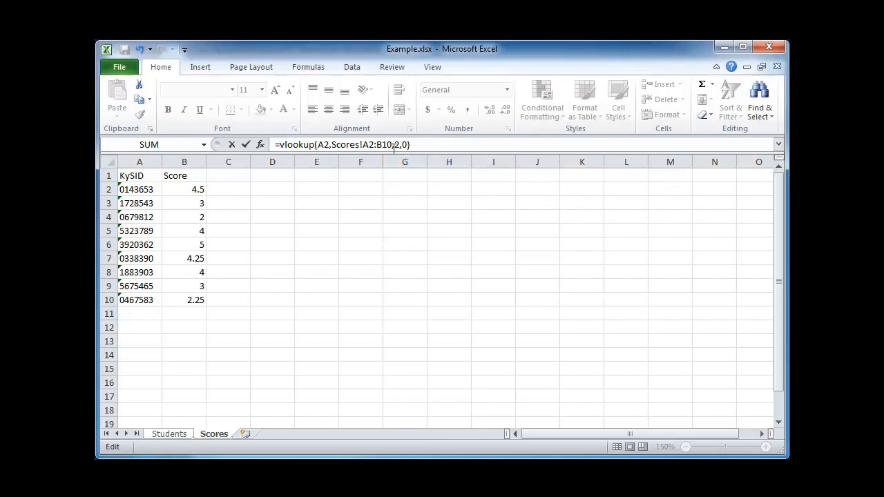
Step: Make the table array absolute as $A$2:$B$10 and enter the formula
click(368, 144)
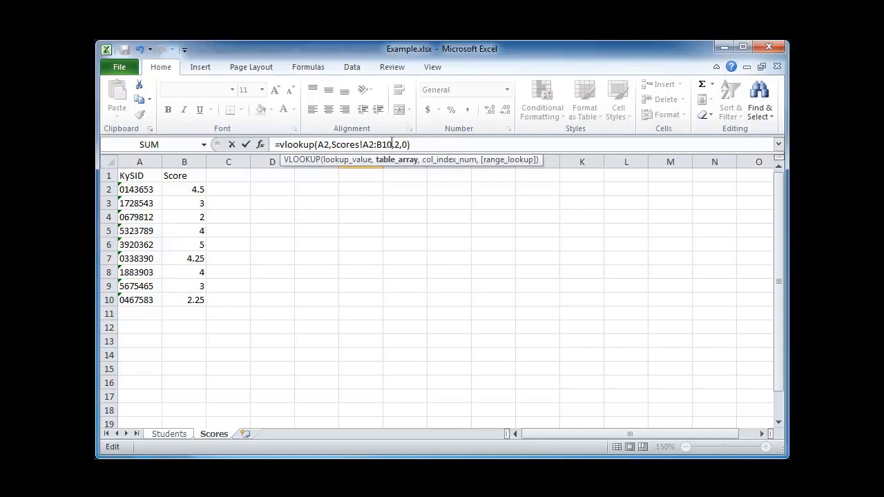
click(362, 144)
text($)
click(375, 145)
text($)
click(388, 145)
text($)
click(397, 145)
text($)
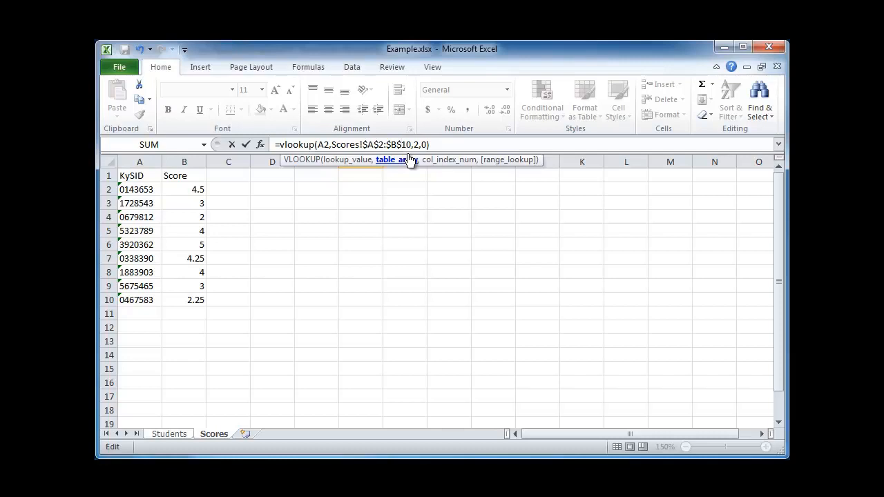
key(Return)
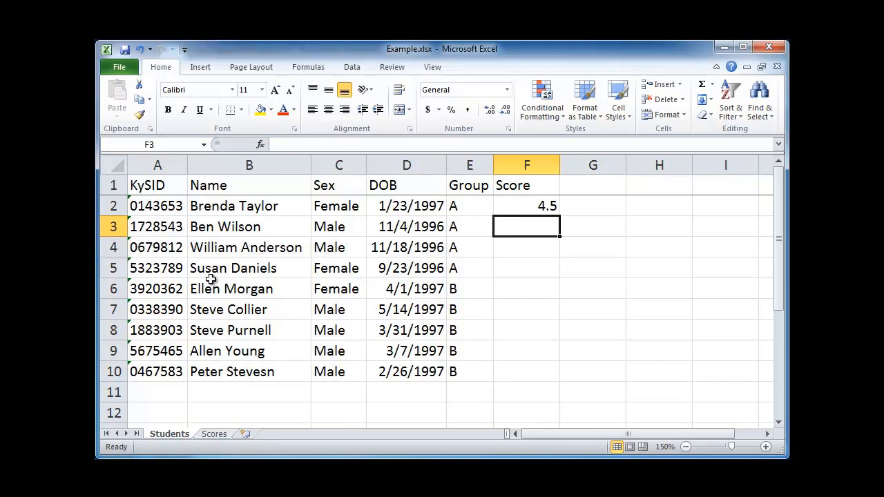
Step: Fill the VLOOKUP formula in F2 down to F10 for all students
click(215, 434)
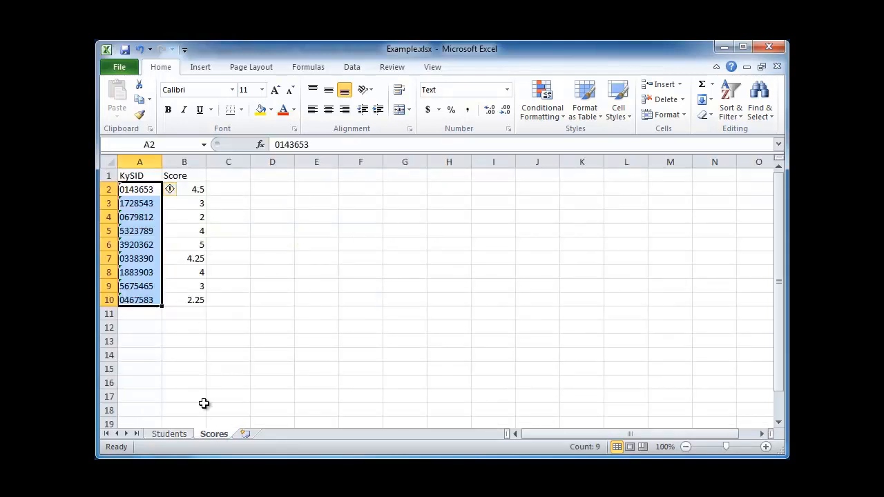
click(187, 434)
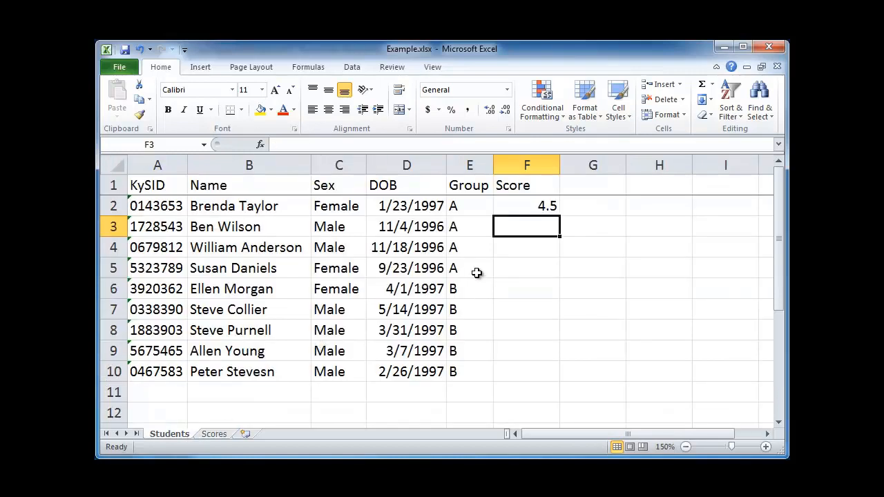
click(548, 205)
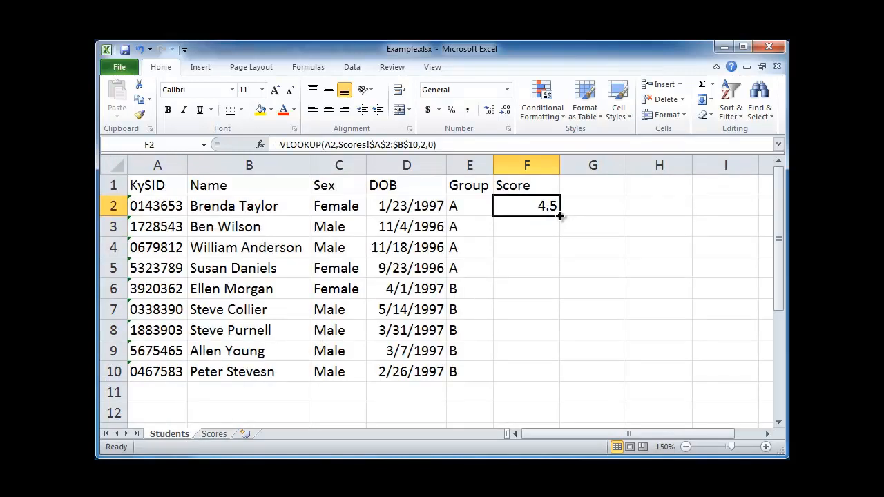
double_click(560, 217)
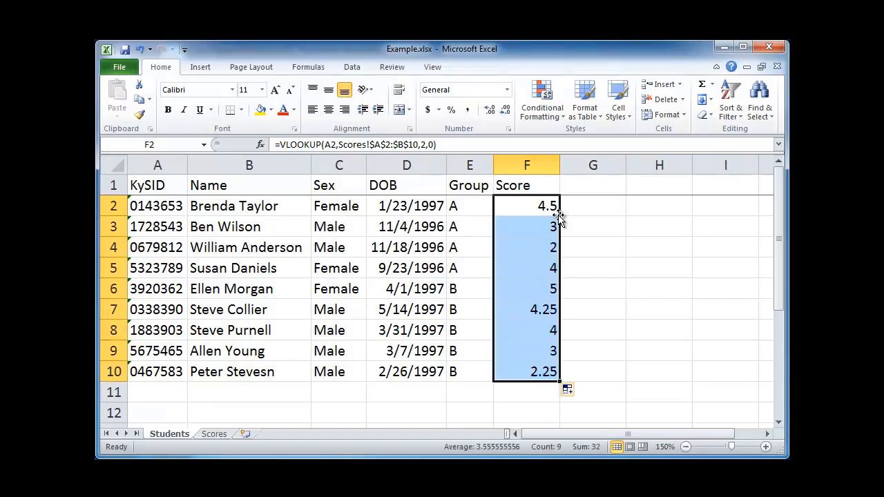